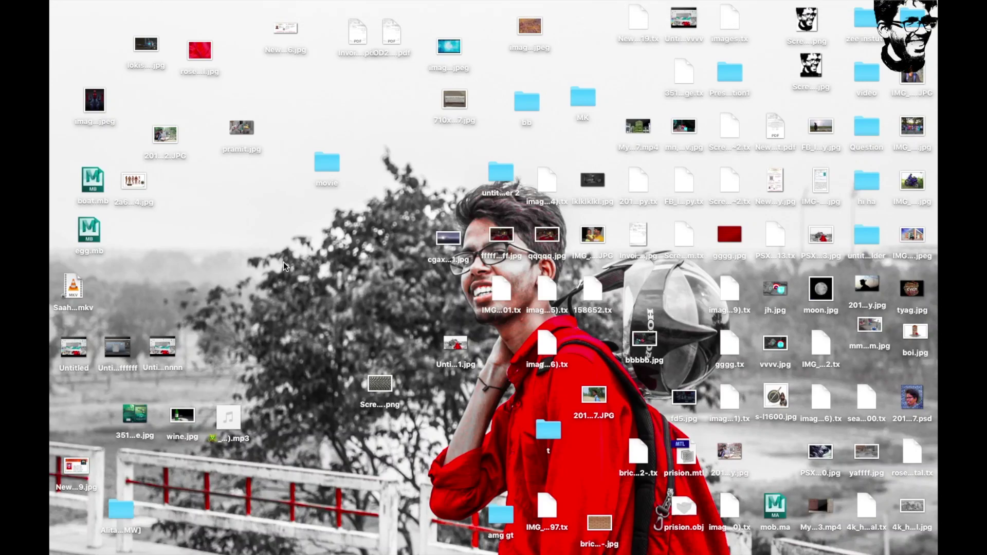
Step: Launch Maya 2019 and close the crash log left from the previous session
{"action": "mouse_move", "coordinate": [51, 277]}
{"action": "left_click", "coordinate": [91, 416]}
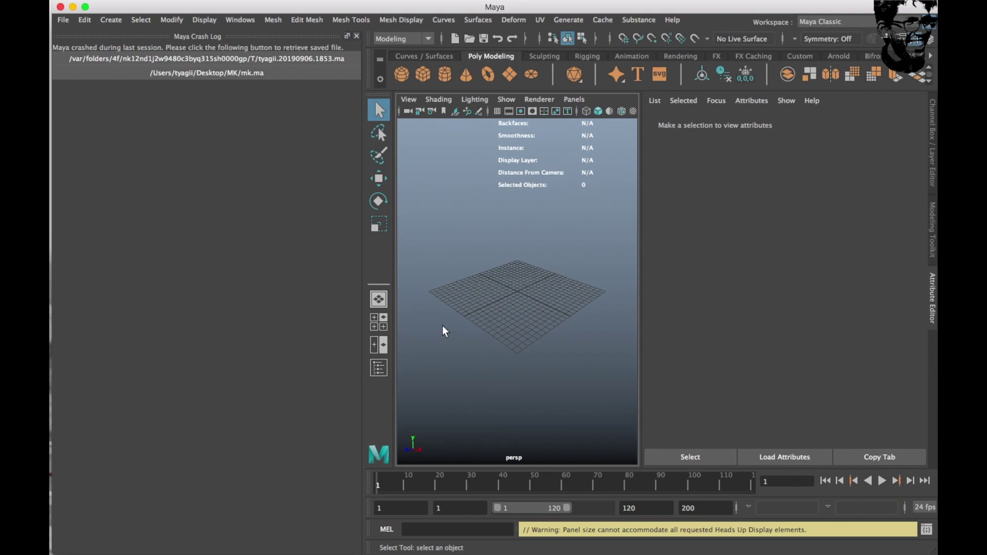
{"action": "left_click", "coordinate": [357, 36]}
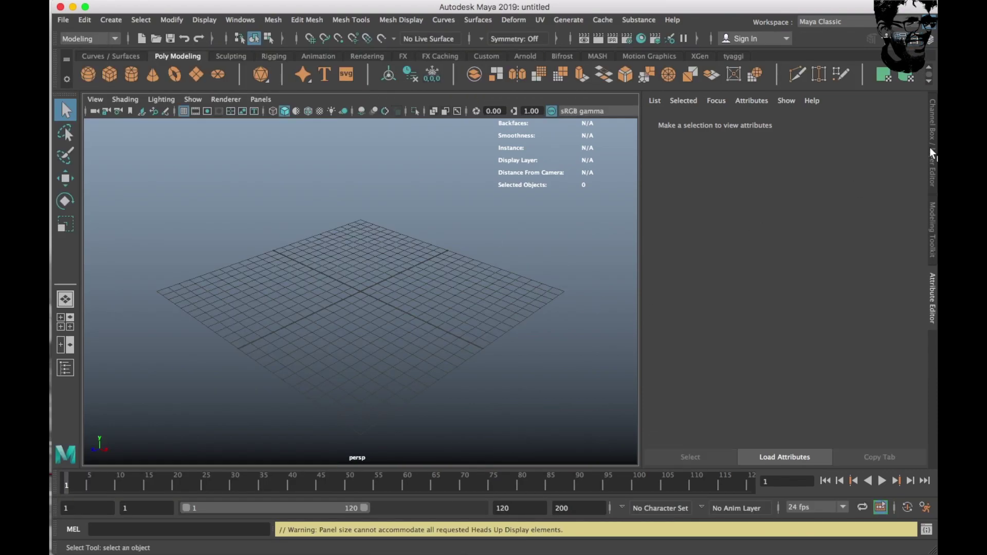
Step: Create a polygon helix from the right-click marking menu, with the Channel Box showing
{"action": "left_click", "coordinate": [931, 153]}
{"action": "right_click", "coordinate": [394, 268], "text": "shift"}
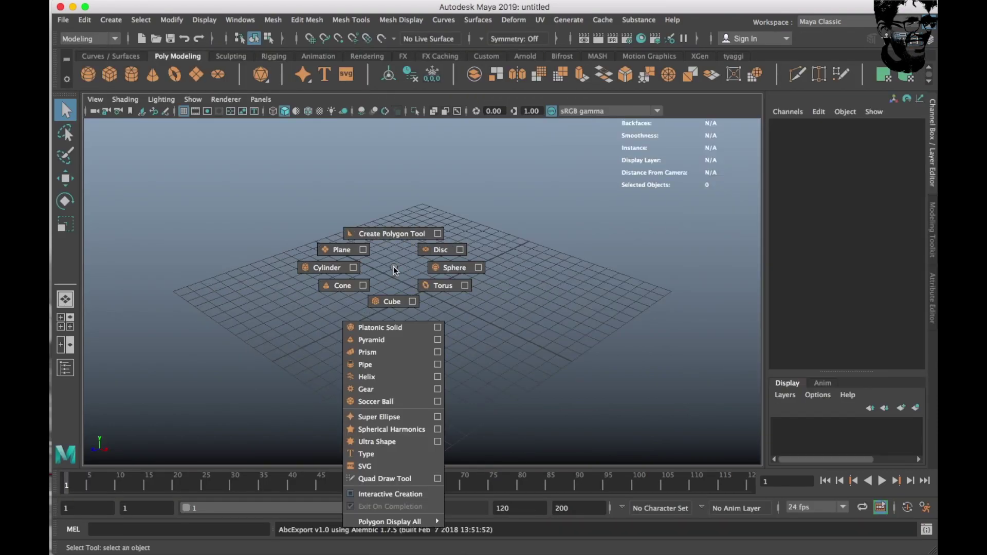
{"action": "left_click", "coordinate": [392, 377]}
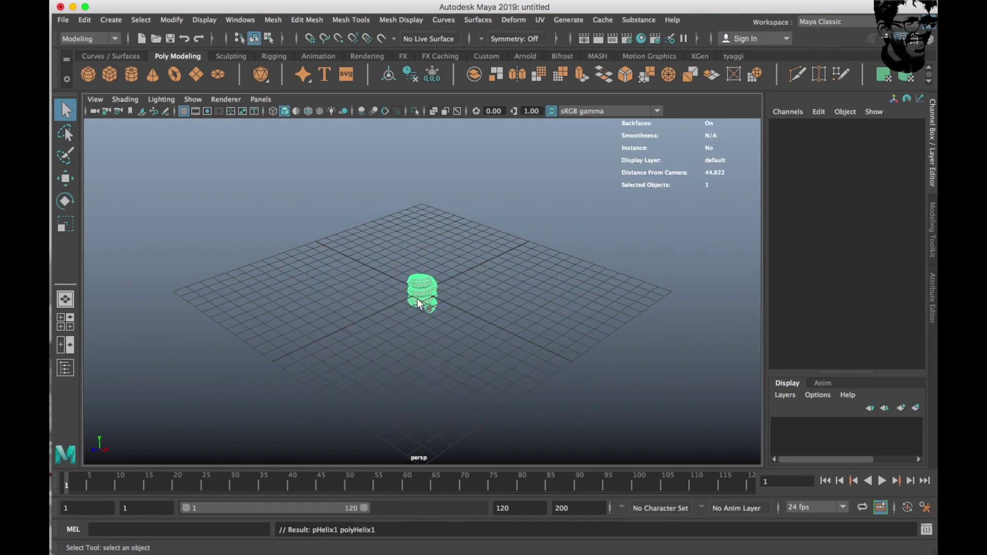
{"action": "scroll", "coordinate": [418, 299], "scroll_direction": "up", "scroll_amount": 3}
{"action": "left_click_drag", "start_coordinate": [418, 300], "coordinate": [404, 301], "text": "alt"}
Step: Set the helix's Coils to 10 in the polyHelix1 inputs
{"action": "left_click", "coordinate": [794, 262]}
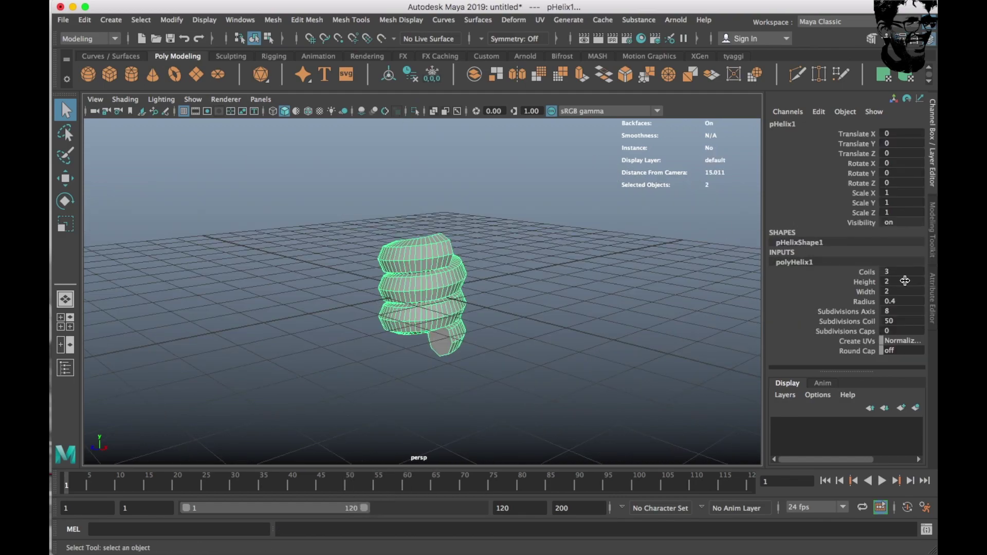
{"action": "left_click", "coordinate": [868, 272]}
{"action": "middle_click_drag", "start_coordinate": [714, 259], "coordinate": [761, 275]}
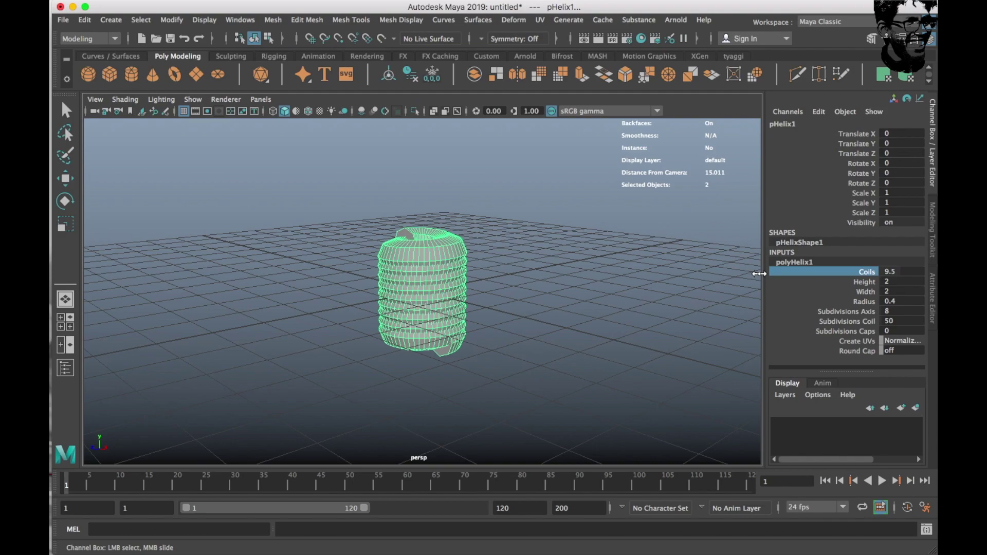
{"action": "left_click", "coordinate": [909, 271]}
{"action": "type", "text": "0"}
{"action": "key", "text": "Return"}
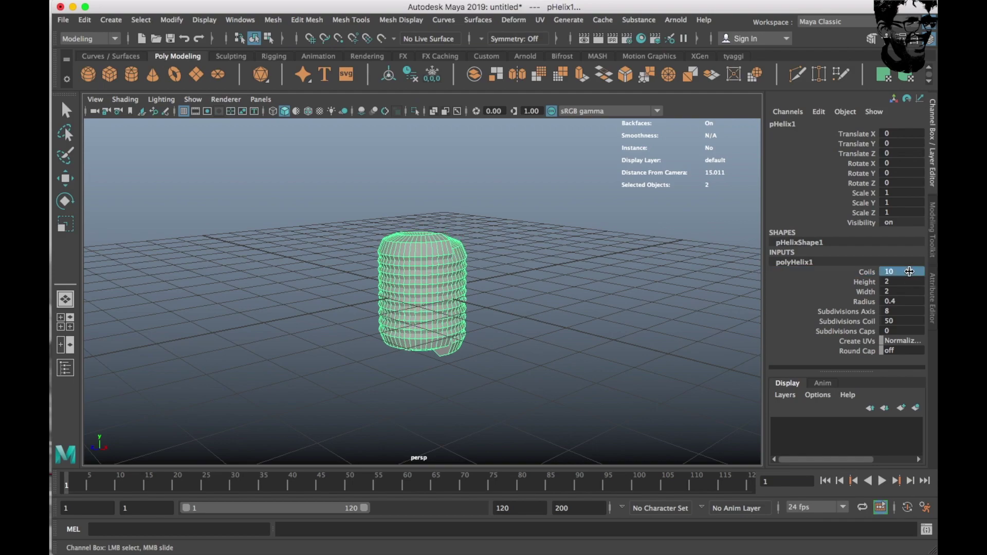
Step: Stretch the helix to height 16.5 and width 12.3, thinning the tube radius to 0.1
{"action": "left_click", "coordinate": [867, 282]}
{"action": "middle_click_drag", "start_coordinate": [617, 279], "coordinate": [719, 321]}
{"action": "left_click", "coordinate": [861, 291]}
{"action": "mouse_move", "coordinate": [619, 259]}
{"action": "middle_mouse_down"}
{"action": "mouse_move", "coordinate": [690, 289]}
{"action": "mouse_move", "coordinate": [863, 303]}
{"action": "middle_mouse_up"}
{"action": "mouse_move", "coordinate": [673, 271]}
{"action": "middle_mouse_down"}
{"action": "mouse_move", "coordinate": [698, 270]}
{"action": "mouse_move", "coordinate": [671, 272]}
{"action": "middle_mouse_up"}
{"action": "left_click", "coordinate": [629, 269]}
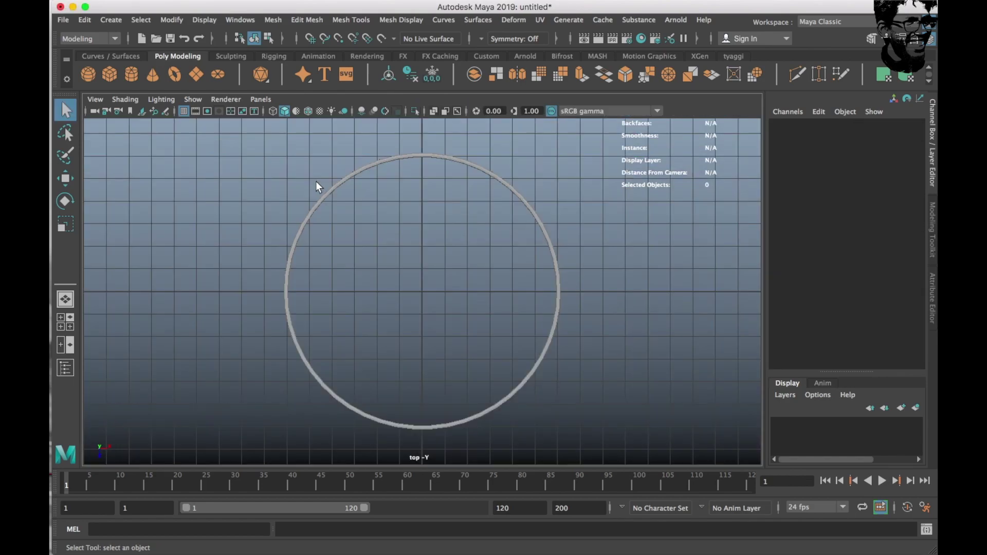
Step: Select the helix and raise its Coils to 100
{"action": "mouse_move", "coordinate": [316, 181]}
{"action": "left_mouse_down", "text": "alt"}
{"action": "mouse_move", "coordinate": [528, 251]}
{"action": "mouse_move", "coordinate": [442, 286]}
{"action": "mouse_move", "coordinate": [430, 244]}
{"action": "left_mouse_up", "text": "alt"}
{"action": "scroll", "coordinate": [442, 286], "scroll_direction": "up", "scroll_amount": 5}
{"action": "scroll", "coordinate": [431, 245], "scroll_direction": "up", "scroll_amount": 3}
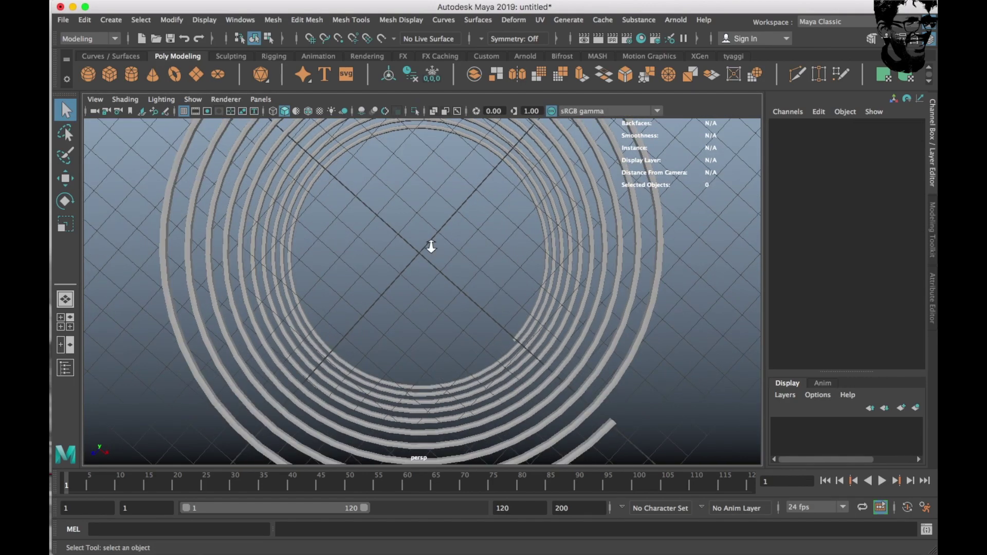
{"action": "scroll", "coordinate": [430, 246], "scroll_direction": "down", "scroll_amount": 8}
{"action": "left_click", "coordinate": [520, 280]}
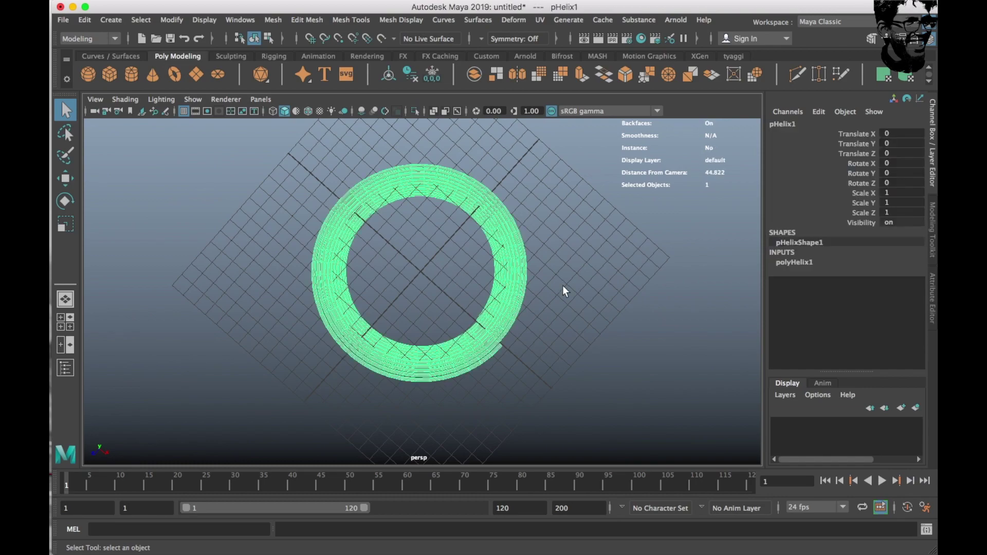
{"action": "left_click", "coordinate": [791, 263]}
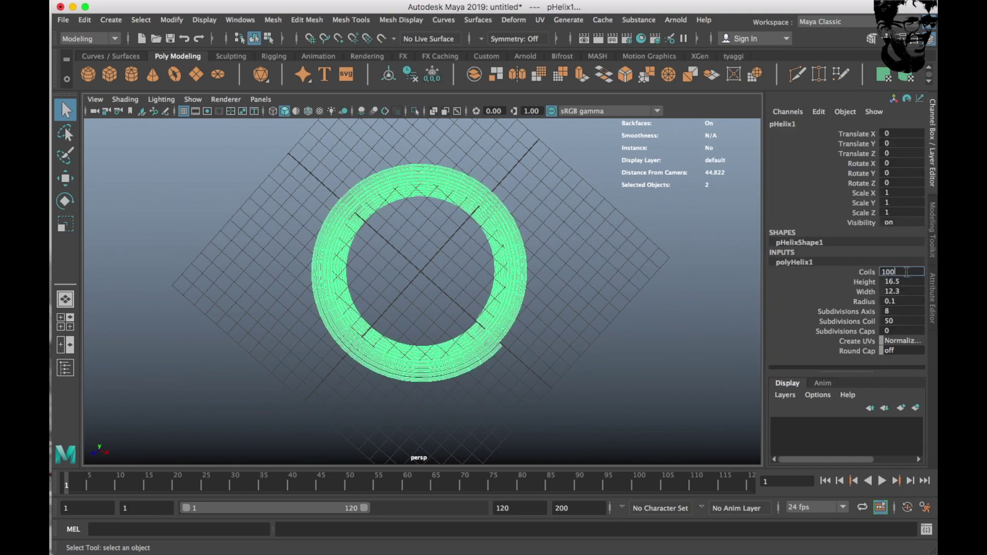
{"action": "key", "text": "Return"}
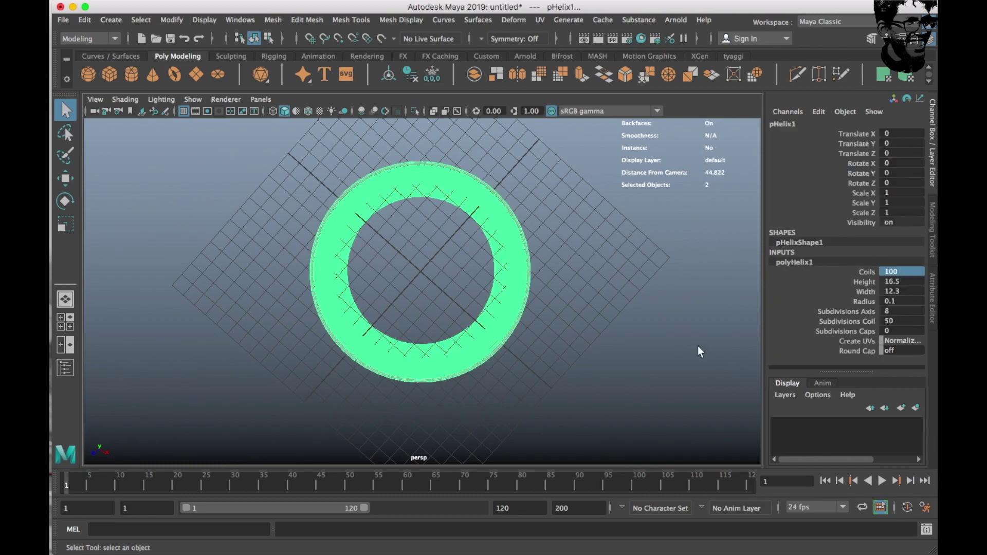
Step: Set the helix Height to 100, then tumble the view to look down the tube
{"action": "scroll", "coordinate": [419, 242], "scroll_direction": "up", "scroll_amount": 5}
{"action": "scroll", "coordinate": [419, 242], "scroll_direction": "down", "scroll_amount": 2}
{"action": "left_click", "coordinate": [373, 252]}
{"action": "key", "text": "space"}
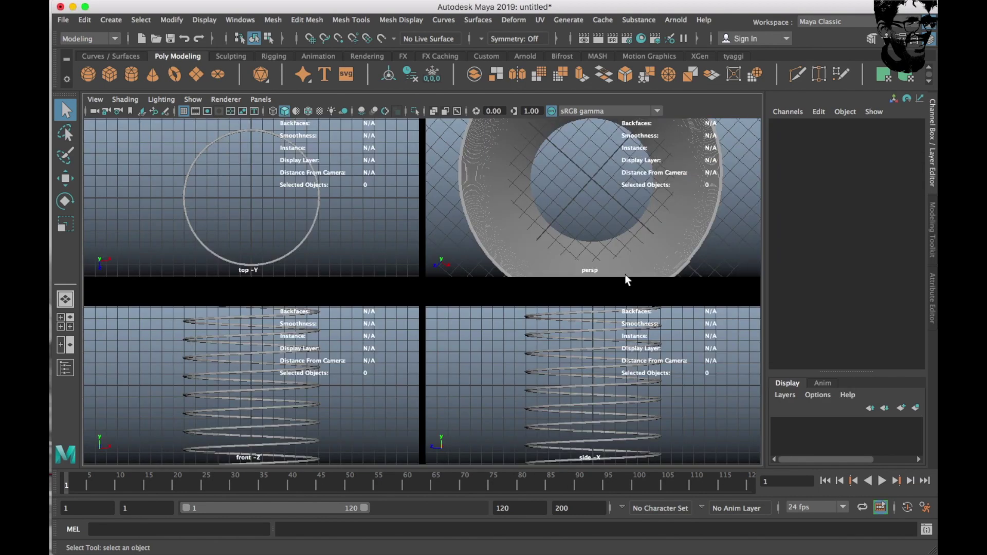
{"action": "key", "text": "space"}
{"action": "scroll", "coordinate": [569, 244], "scroll_direction": "down", "scroll_amount": 3}
{"action": "left_click", "coordinate": [525, 263]}
{"action": "scroll", "coordinate": [525, 261], "scroll_direction": "down", "scroll_amount": 2}
{"action": "left_click", "coordinate": [803, 261]}
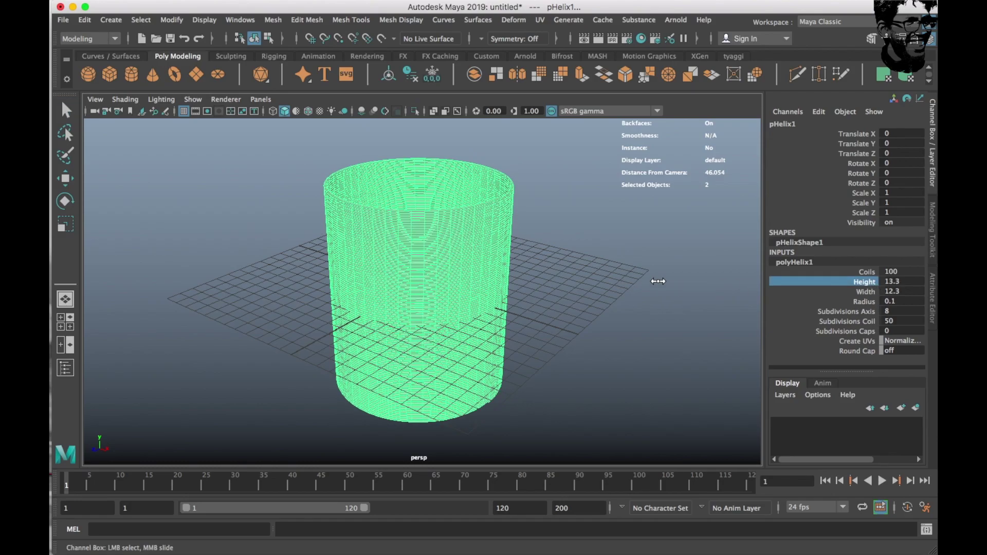
{"action": "middle_click_drag", "start_coordinate": [657, 279], "coordinate": [802, 281]}
{"action": "left_click", "coordinate": [917, 281]}
{"action": "type", "text": "100"}
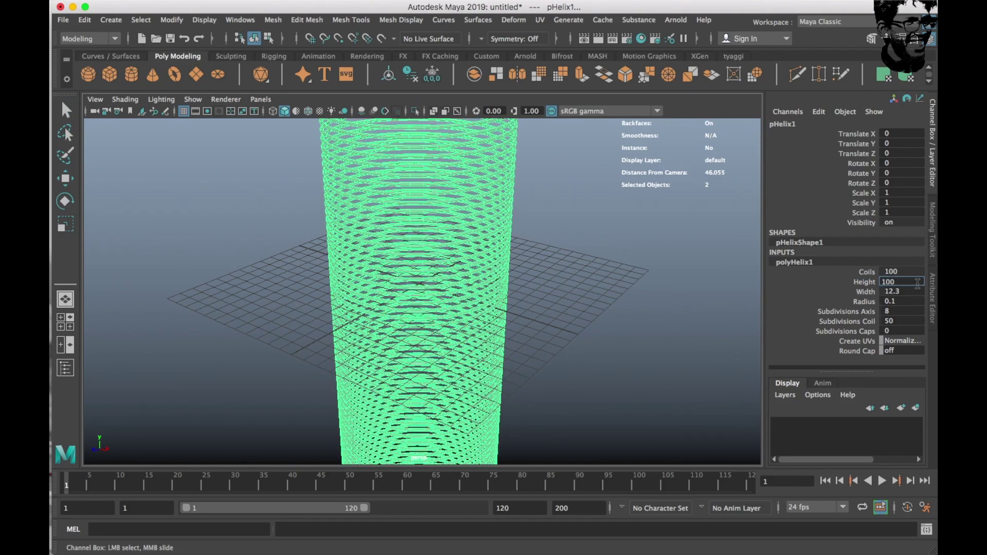
{"action": "key", "text": "Return"}
{"action": "left_click", "coordinate": [540, 286]}
{"action": "mouse_move", "coordinate": [482, 246]}
{"action": "left_mouse_down", "text": "alt"}
{"action": "mouse_move", "coordinate": [475, 316]}
{"action": "mouse_move", "coordinate": [471, 301]}
{"action": "left_mouse_up", "text": "alt"}
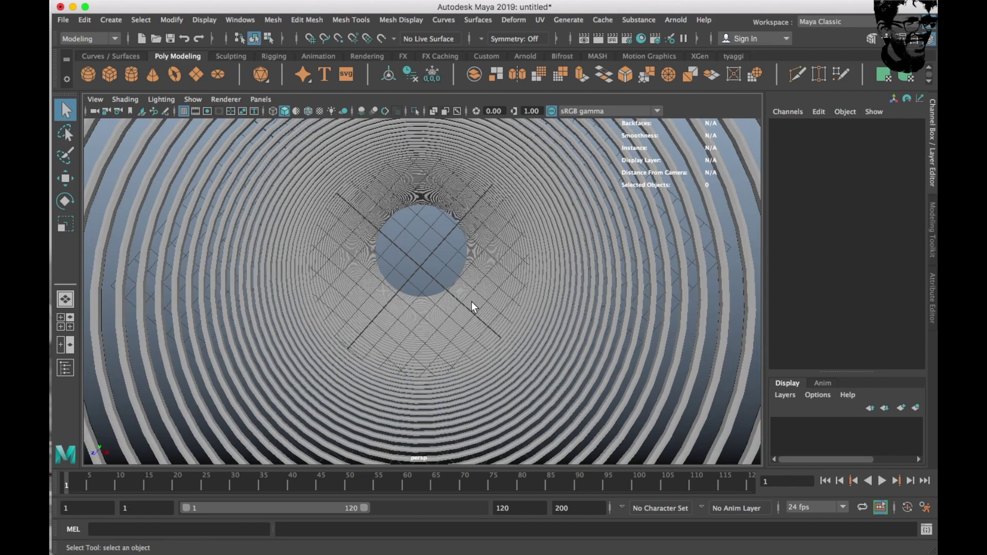
Step: Add a polygon sphere and move it up to Y 14.488 inside the helix
{"action": "left_click", "coordinate": [87, 70]}
{"action": "mouse_move", "coordinate": [323, 245]}
{"action": "left_mouse_down", "text": "alt"}
{"action": "mouse_move", "coordinate": [406, 246]}
{"action": "mouse_move", "coordinate": [409, 261]}
{"action": "left_mouse_up", "text": "alt"}
{"action": "key", "text": "space"}
{"action": "key", "text": "space"}
{"action": "mouse_move", "coordinate": [582, 208]}
{"action": "left_mouse_down", "text": "alt"}
{"action": "mouse_move", "coordinate": [534, 226]}
{"action": "mouse_move", "coordinate": [538, 207]}
{"action": "left_mouse_up", "text": "alt"}
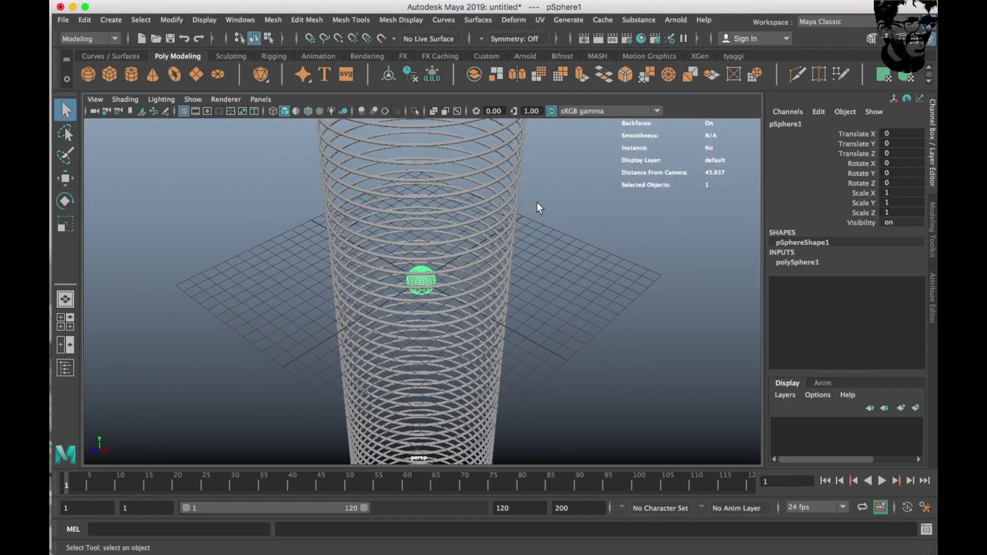
{"action": "key", "text": "w"}
{"action": "scroll", "coordinate": [538, 207], "scroll_direction": "down", "scroll_amount": 8}
{"action": "left_click_drag", "start_coordinate": [421, 229], "coordinate": [420, 218]}
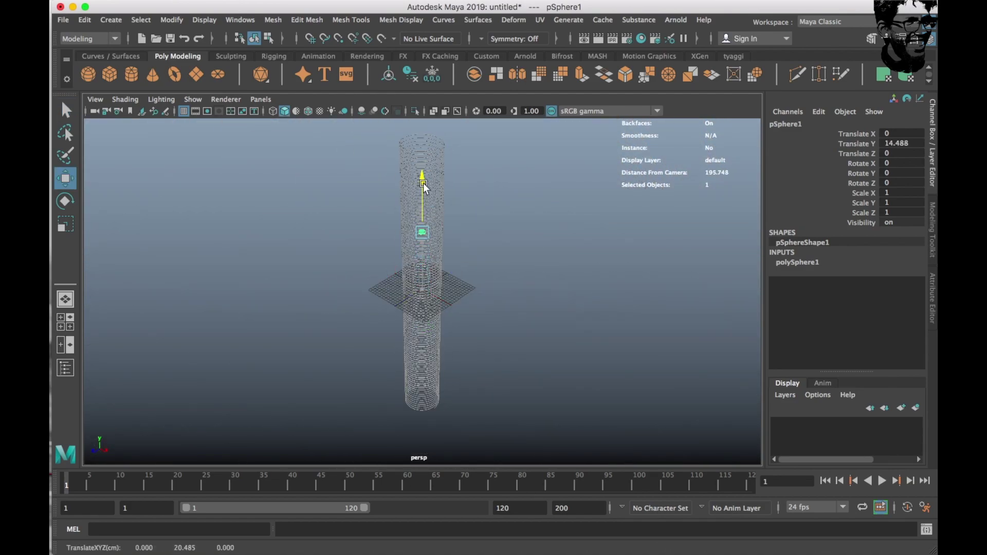
{"action": "left_click_drag", "start_coordinate": [423, 183], "coordinate": [424, 159]}
{"action": "left_click", "coordinate": [402, 340]}
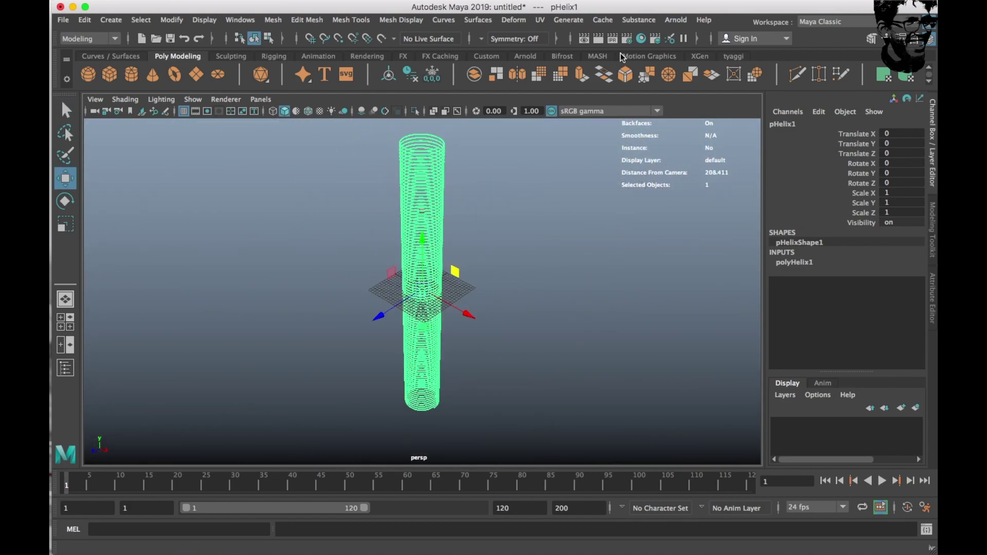
{"action": "left_click", "coordinate": [641, 38]}
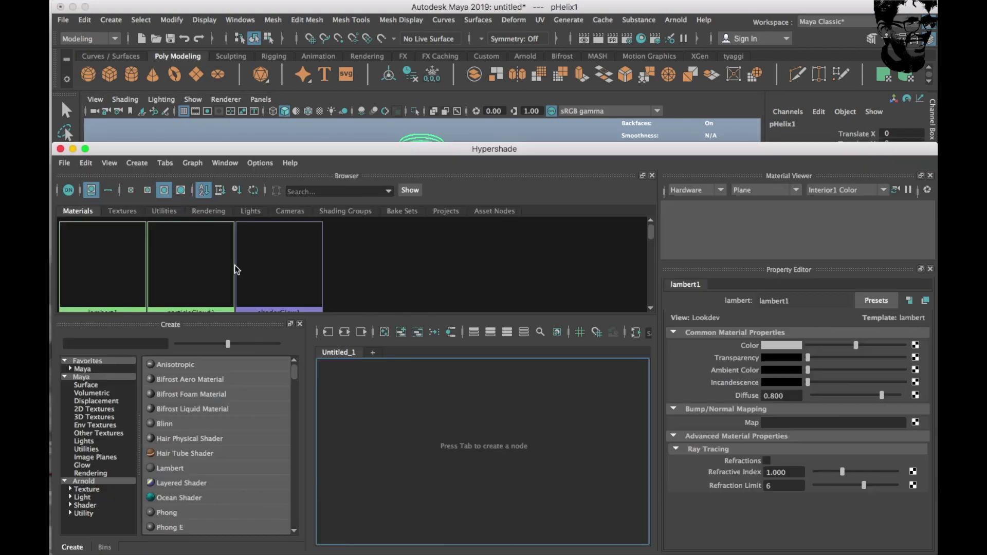
Step: Create an aiStandardSurface with an images (6).jpeg file texture on Base Color
{"action": "left_click", "coordinate": [87, 504]}
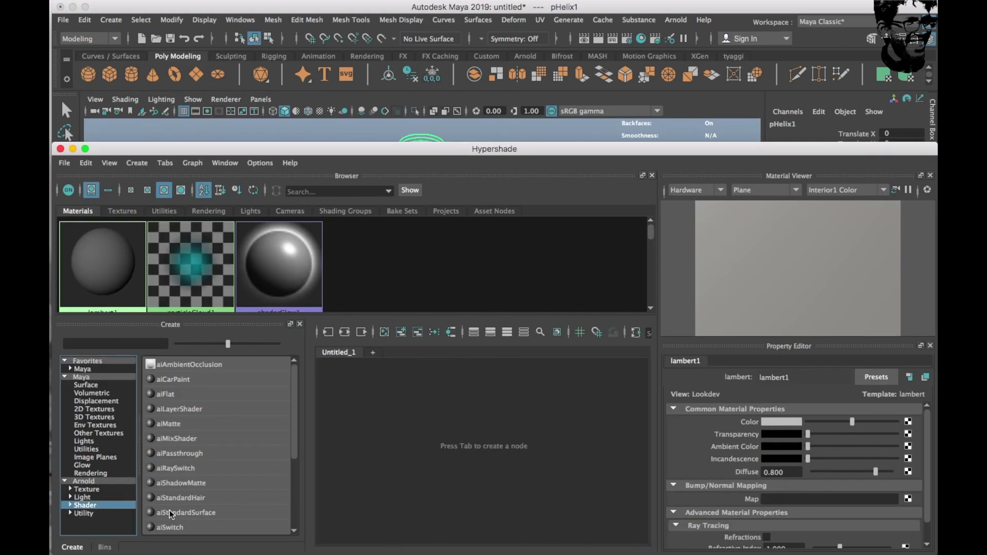
{"action": "left_click", "coordinate": [171, 512]}
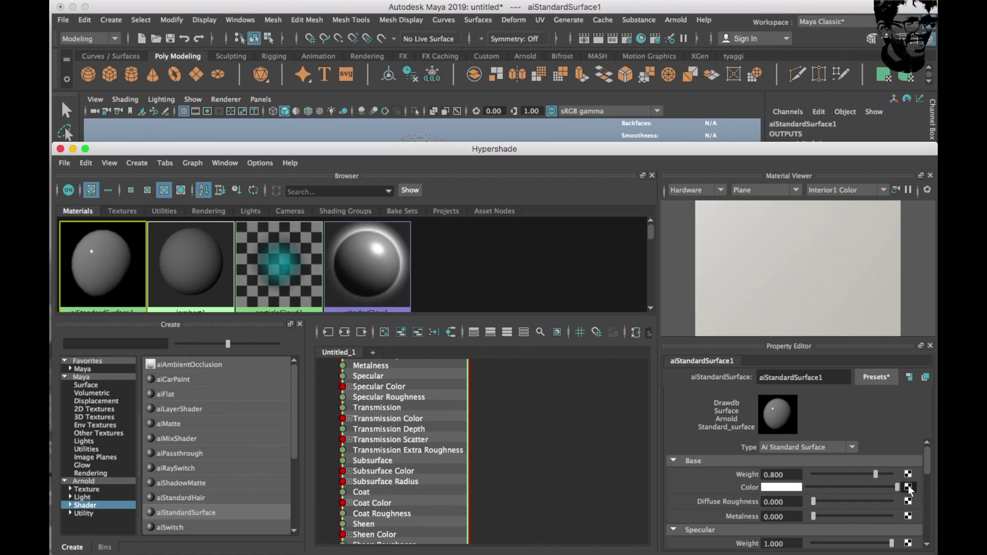
{"action": "left_click", "coordinate": [908, 486]}
{"action": "left_click", "coordinate": [495, 193]}
{"action": "key", "text": "F11"}
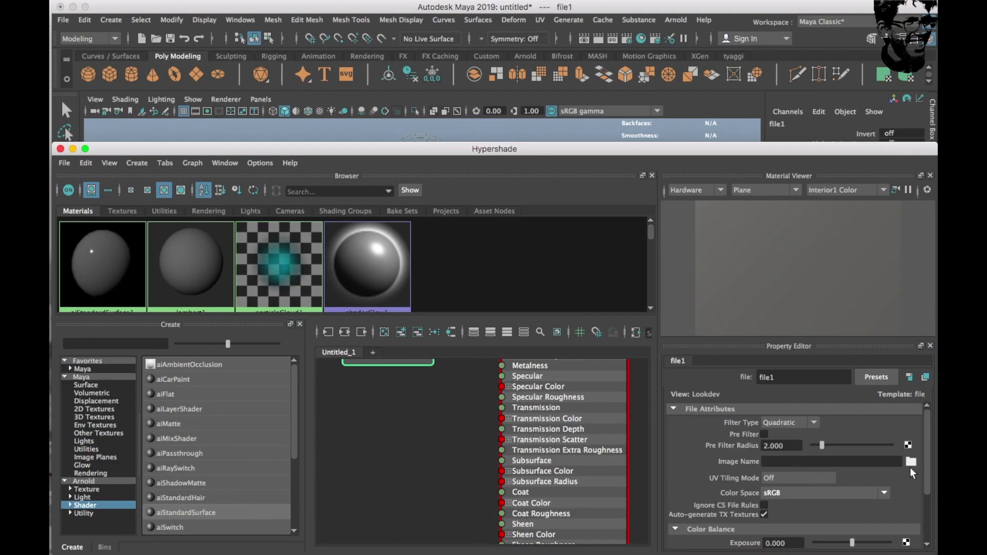
{"action": "left_click", "coordinate": [911, 461]}
{"action": "left_click", "coordinate": [206, 142]}
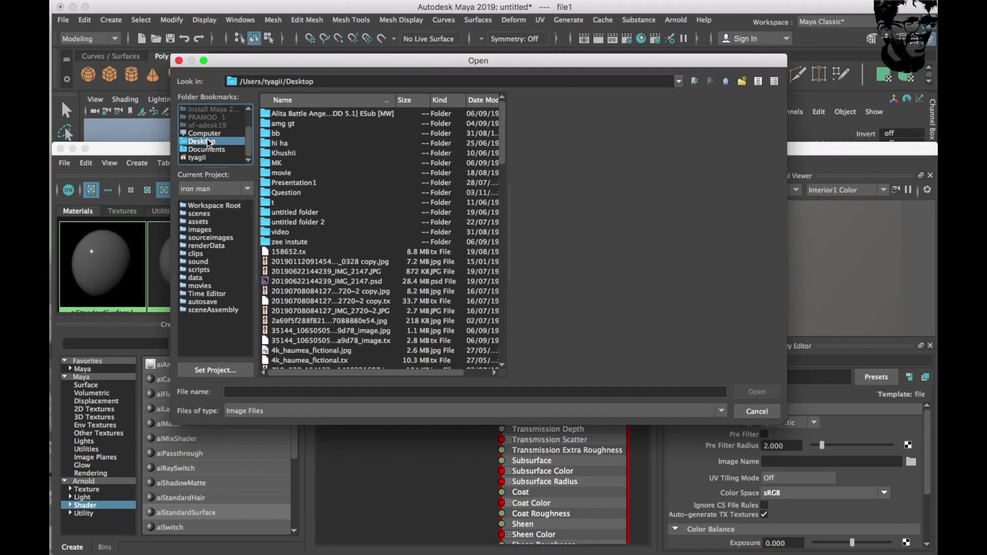
{"action": "type", "text": "images (6).jpeg"}
{"action": "left_click", "coordinate": [763, 390]}
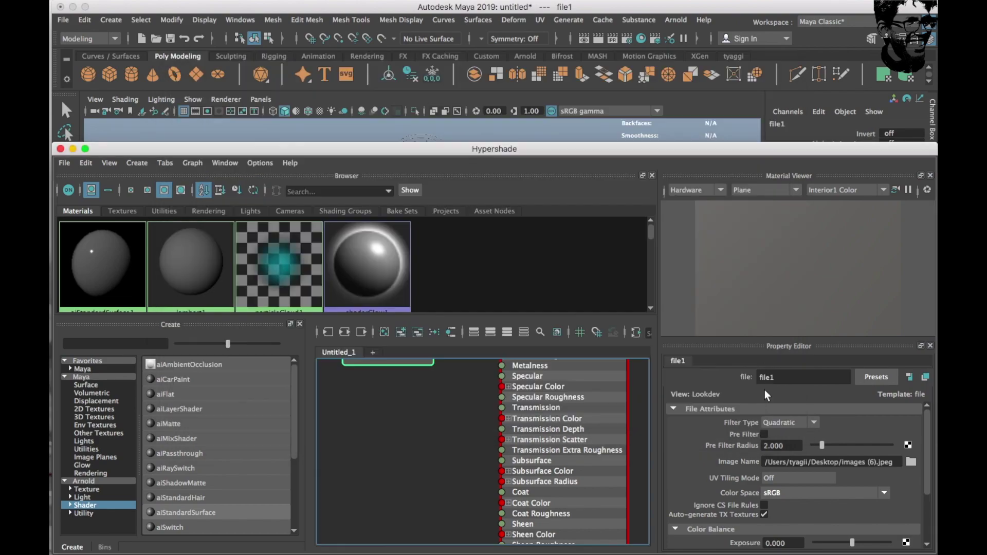
Step: Assign aiStandardSurface1 to the helix and turn on Hardware Texturing in the viewport
{"action": "left_click_drag", "start_coordinate": [320, 157], "coordinate": [820, 188]}
{"action": "middle_click_drag", "start_coordinate": [608, 306], "coordinate": [420, 191]}
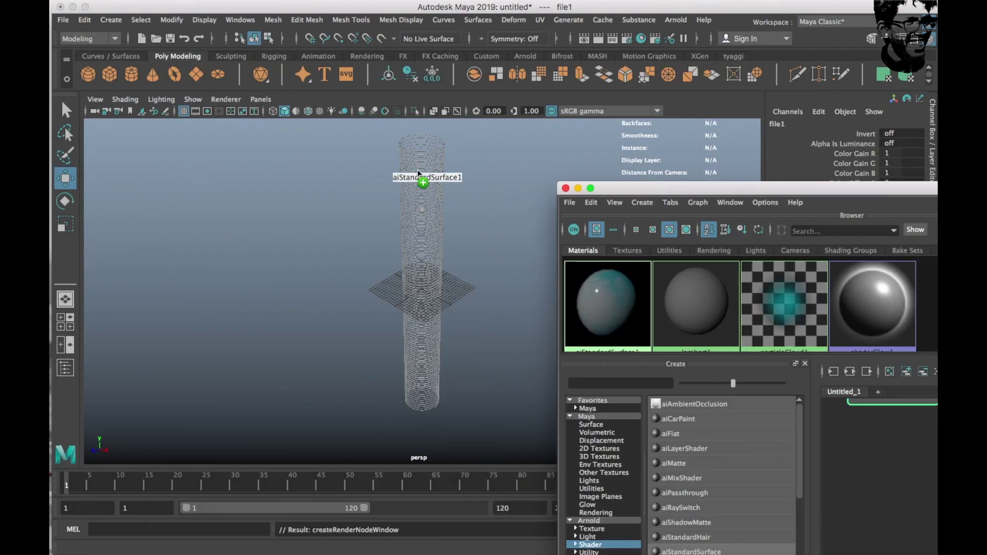
{"action": "left_click", "coordinate": [124, 99]}
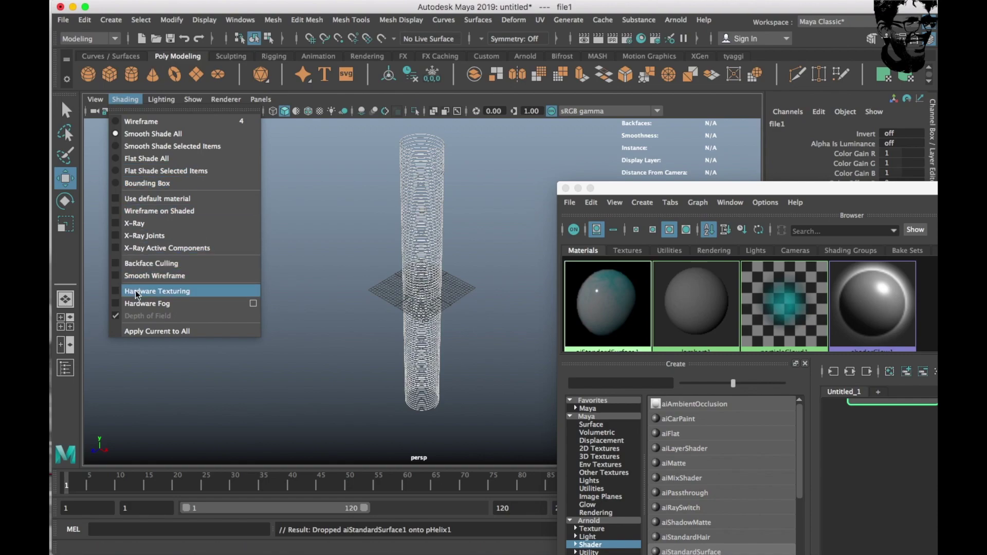
{"action": "left_click", "coordinate": [135, 291]}
{"action": "left_click", "coordinate": [123, 100]}
{"action": "left_click", "coordinate": [372, 241]}
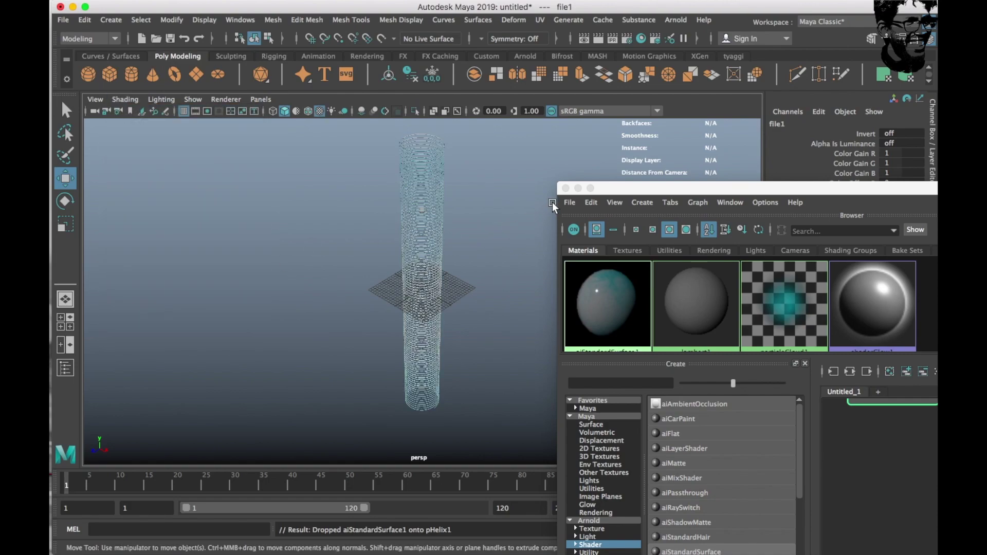
{"action": "left_click", "coordinate": [566, 188]}
{"action": "left_click", "coordinate": [412, 161]}
{"action": "key", "text": "ctrl+a"}
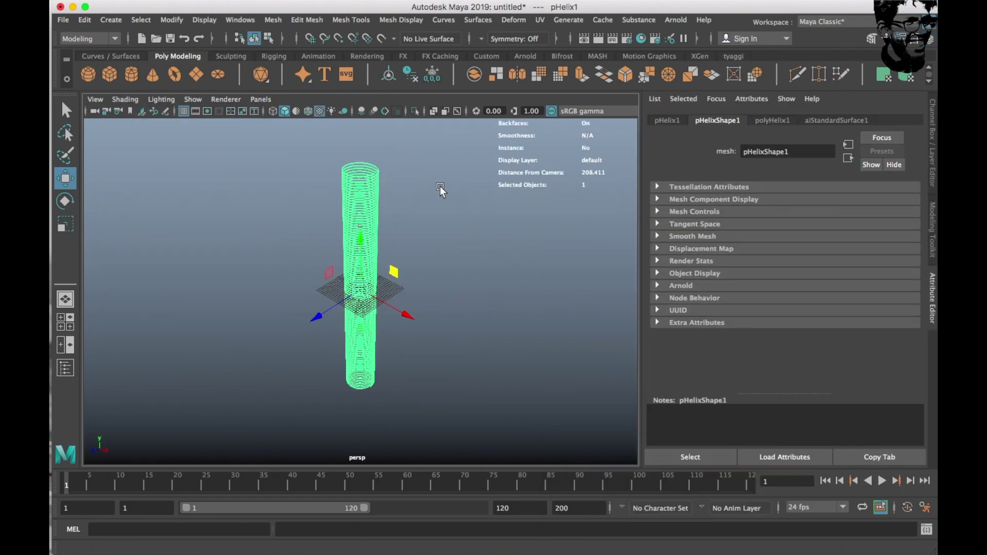
Step: Set aiStandardSurface1 emission weight to 1 with an images (6).jpeg file texture as its color
{"action": "left_click", "coordinate": [847, 121]}
{"action": "scroll", "coordinate": [794, 288], "scroll_direction": "down", "scroll_amount": 5}
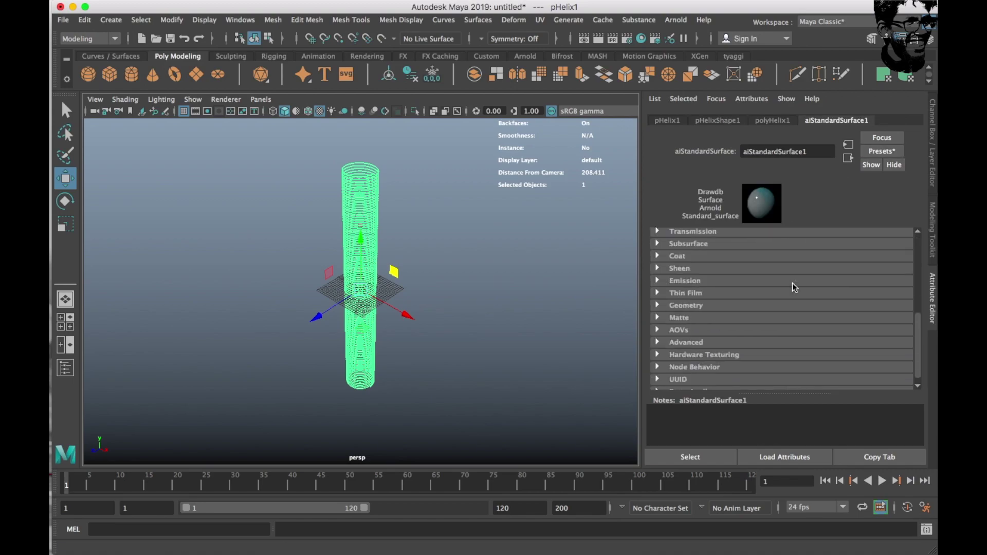
{"action": "left_click", "coordinate": [691, 281]}
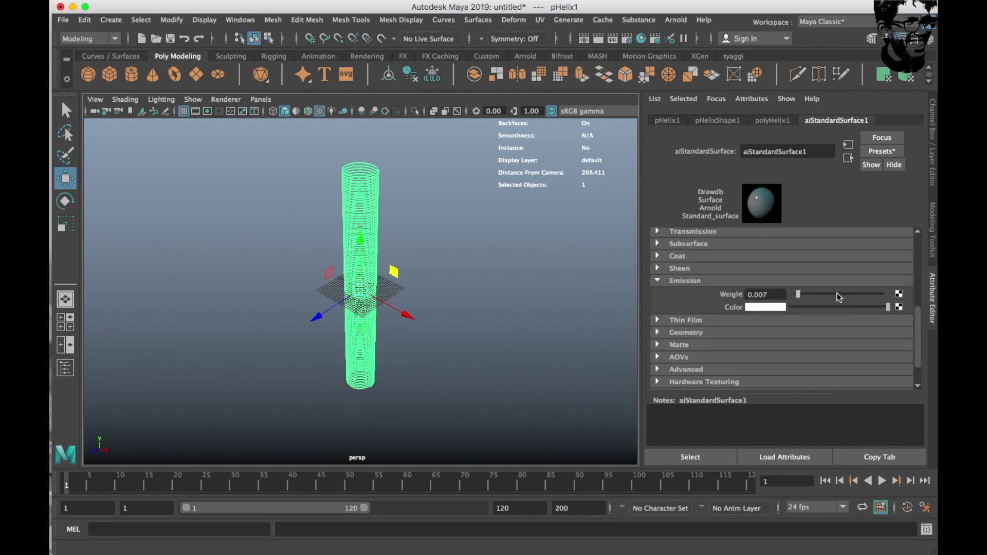
{"action": "left_click", "coordinate": [899, 307]}
{"action": "left_click", "coordinate": [470, 196]}
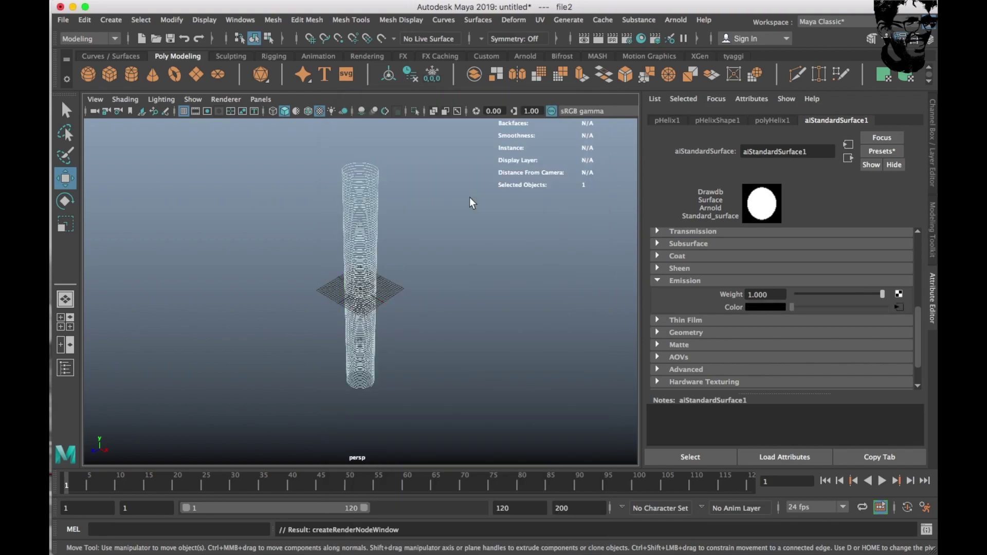
{"action": "left_click", "coordinate": [901, 287]}
{"action": "scroll", "coordinate": [411, 309], "scroll_direction": "down", "scroll_amount": 7}
{"action": "left_click", "coordinate": [296, 349]}
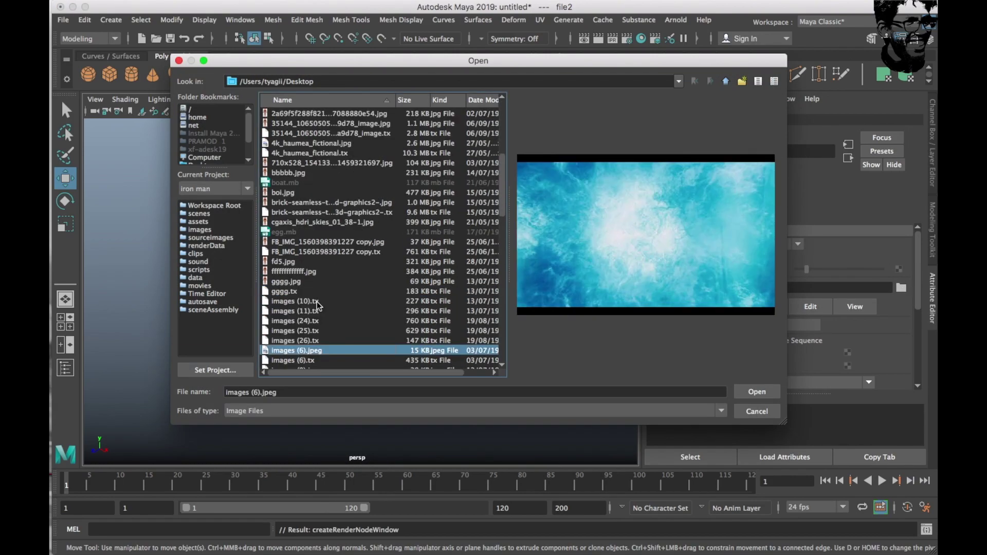
{"action": "left_click", "coordinate": [761, 399]}
Step: Select the sphere inside the tube and open Hypershade
{"action": "left_click", "coordinate": [505, 260]}
{"action": "left_click_drag", "start_coordinate": [442, 308], "coordinate": [360, 311], "text": "alt"}
{"action": "left_click", "coordinate": [359, 310]}
{"action": "left_click", "coordinate": [642, 35]}
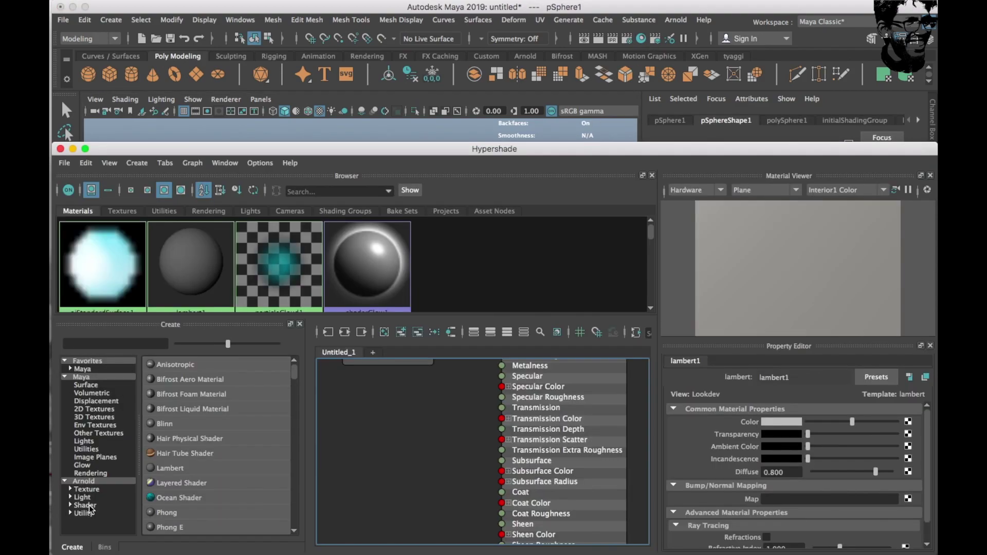
Step: Give the sphere a new aiStandardSurface2 with specular roughness 0.104, then close Hypershade
{"action": "left_click", "coordinate": [181, 516]}
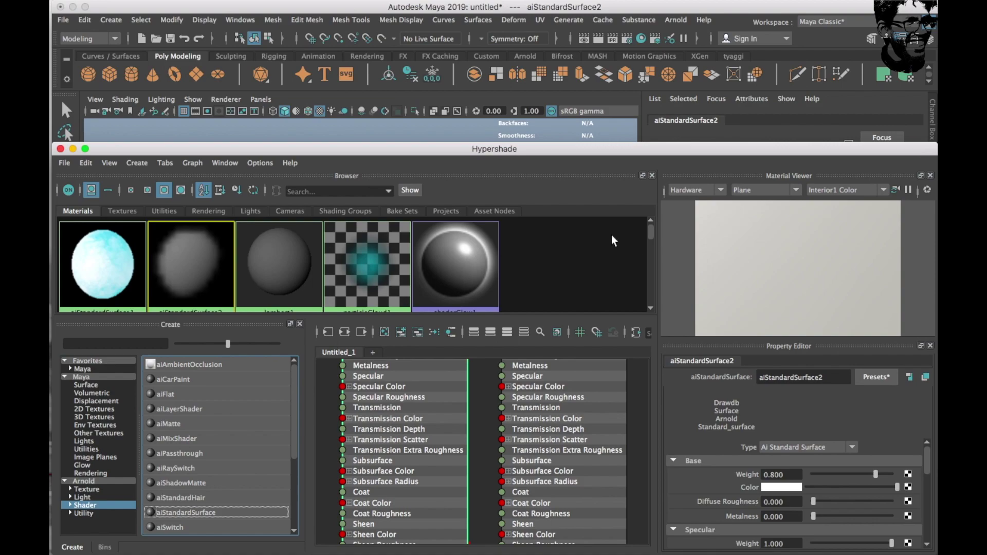
{"action": "scroll", "coordinate": [796, 494], "scroll_direction": "down", "scroll_amount": 3}
{"action": "left_click", "coordinate": [822, 491]}
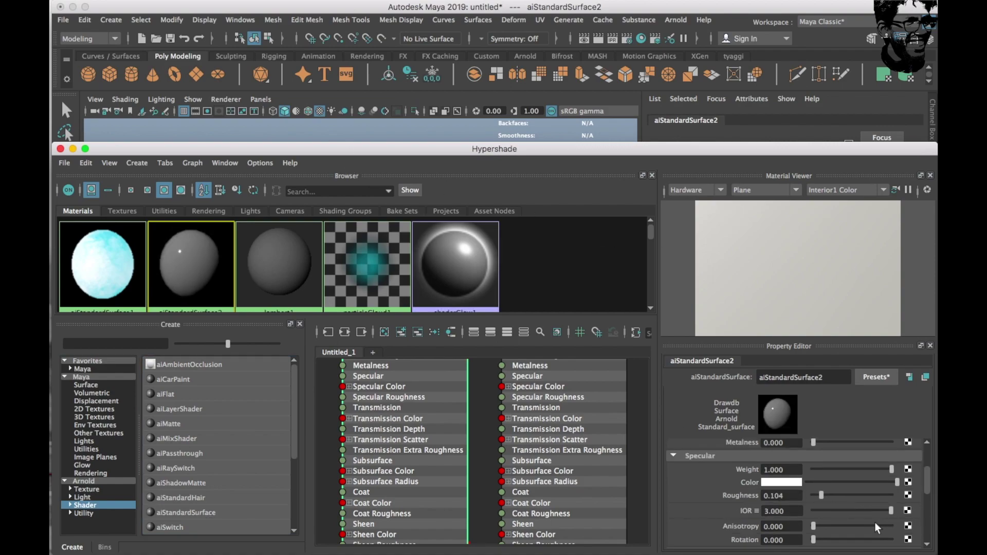
{"action": "left_click_drag", "start_coordinate": [420, 148], "coordinate": [860, 377]}
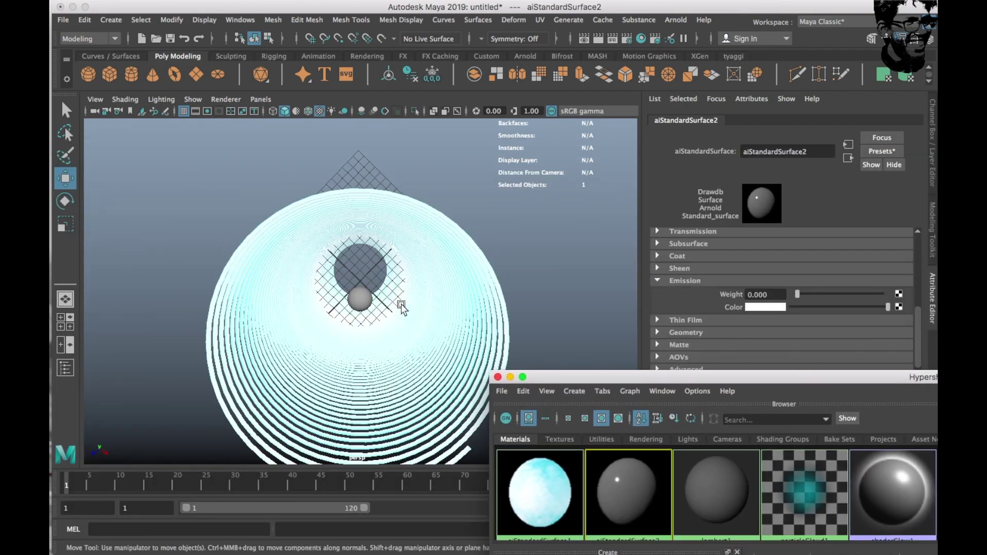
{"action": "middle_click_drag", "start_coordinate": [401, 307], "coordinate": [363, 301]}
{"action": "left_click", "coordinate": [497, 378]}
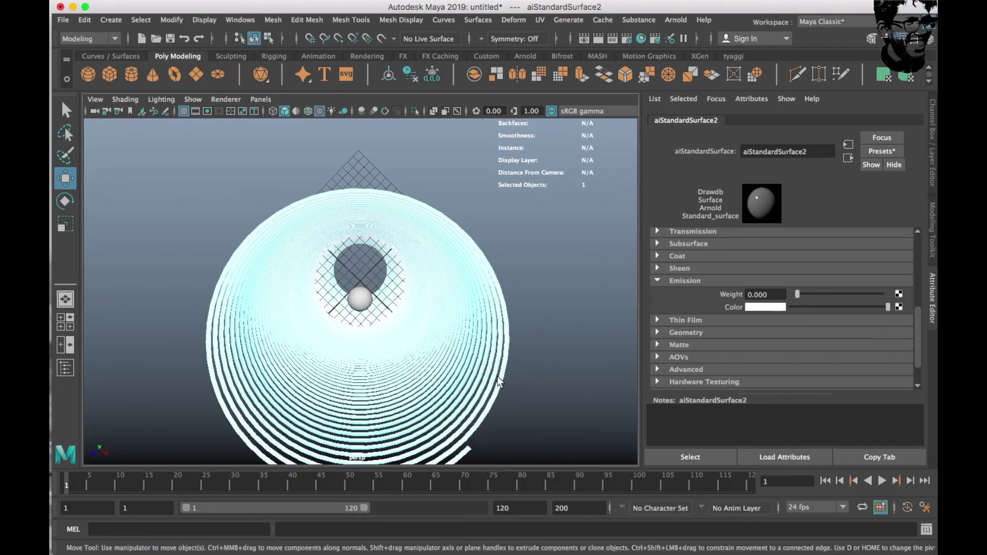
Step: Create camera1, look through it, and aim it down the helix axis at the sphere
{"action": "left_click_drag", "start_coordinate": [497, 381], "coordinate": [440, 375], "text": "alt"}
{"action": "left_click", "coordinate": [112, 19]}
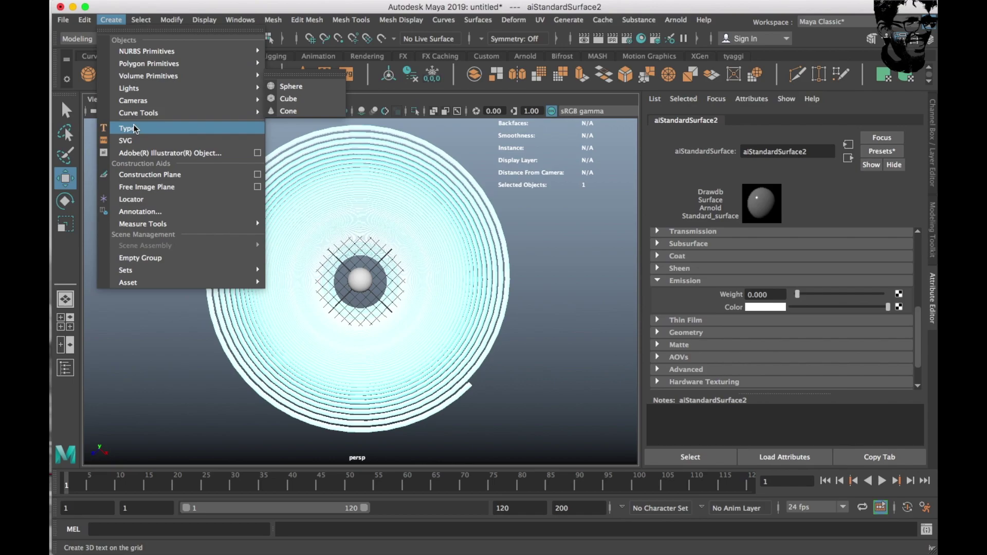
{"action": "left_click", "coordinate": [290, 109]}
{"action": "left_click", "coordinate": [261, 99]}
{"action": "left_click", "coordinate": [308, 147]}
{"action": "left_click_drag", "start_coordinate": [312, 242], "coordinate": [395, 329], "text": "alt"}
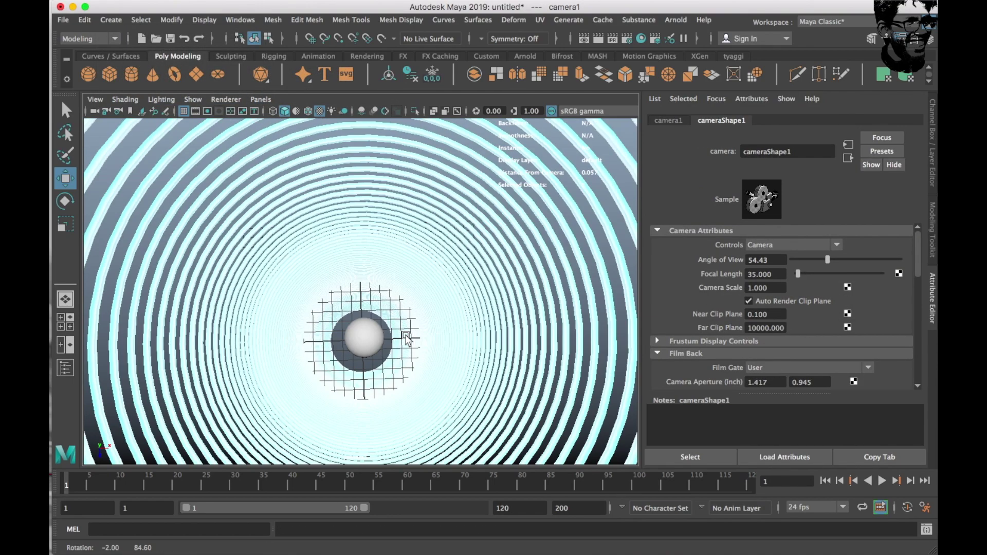
{"action": "left_click_drag", "start_coordinate": [395, 329], "coordinate": [348, 340], "text": "alt"}
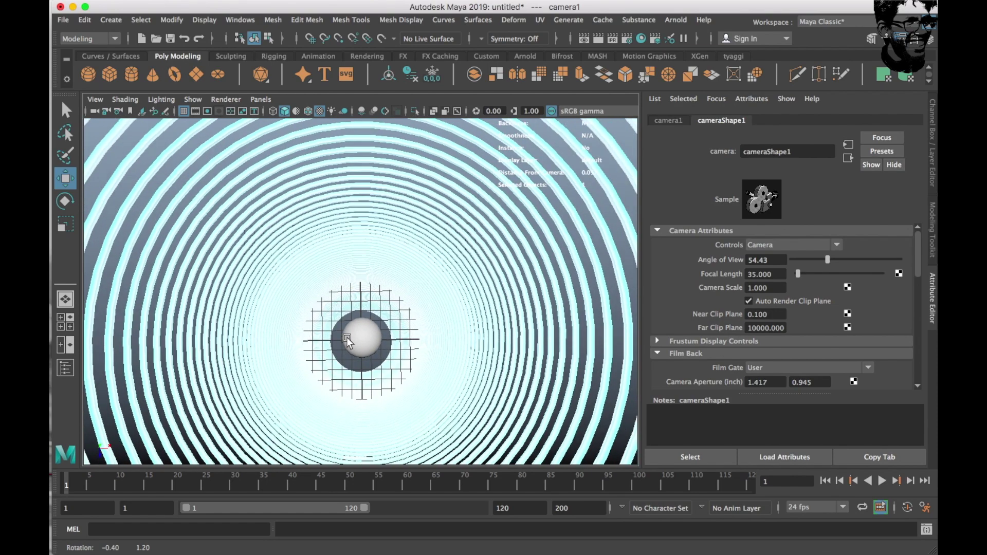
{"action": "left_click", "coordinate": [357, 339]}
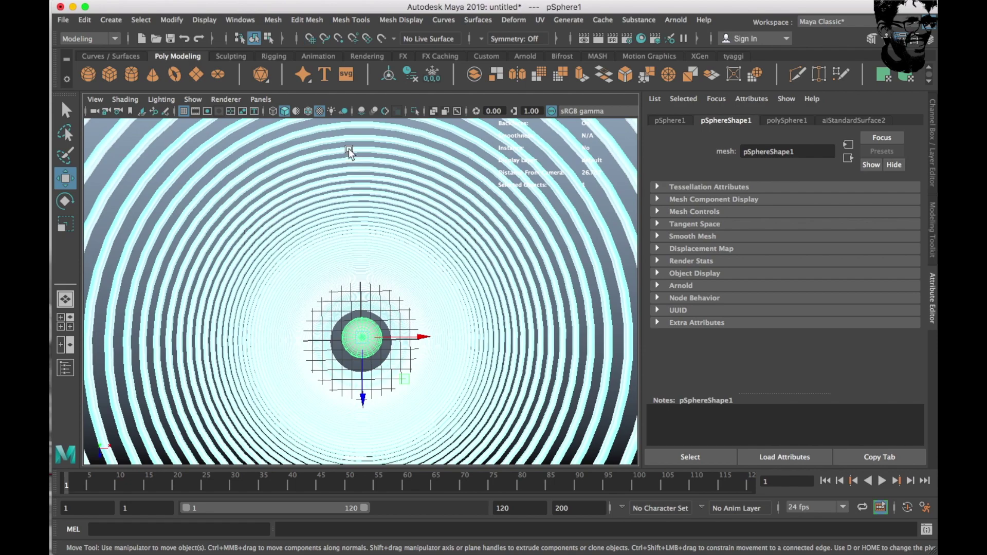
Step: Put the helix on a new hidden display layer1 and check the sphere's distance
{"action": "left_click", "coordinate": [429, 226]}
{"action": "left_click", "coordinate": [931, 164]}
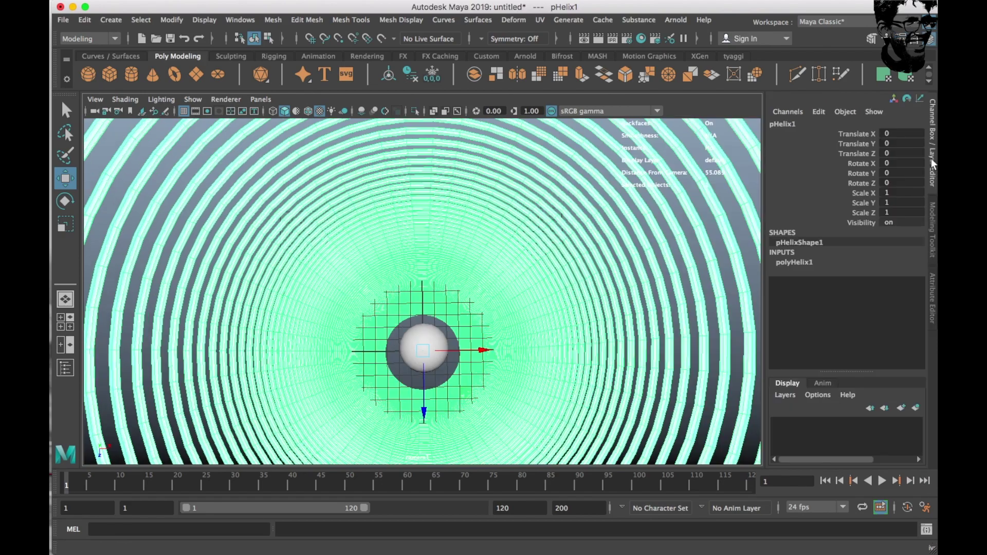
{"action": "left_click", "coordinate": [915, 407]}
{"action": "left_click", "coordinate": [778, 423]}
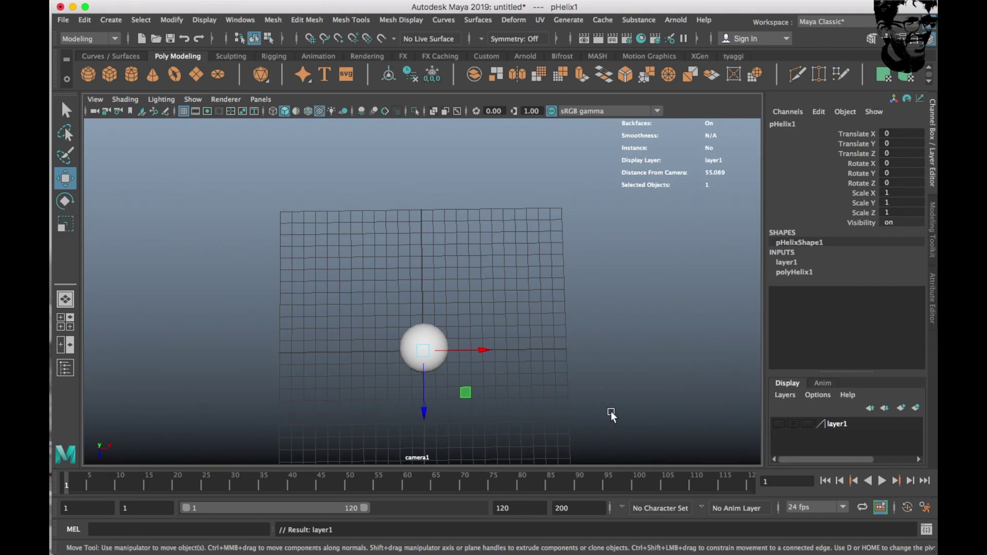
{"action": "left_click", "coordinate": [429, 337]}
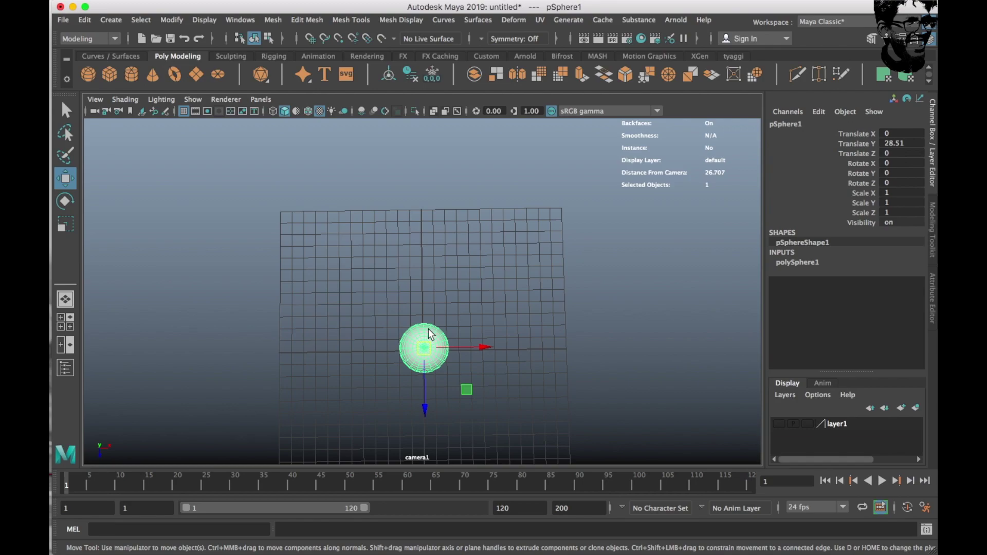
Step: Enable Arnold depth of field on camera1 with focus distance 26.707 and aperture 0.5
{"action": "left_click", "coordinate": [95, 111]}
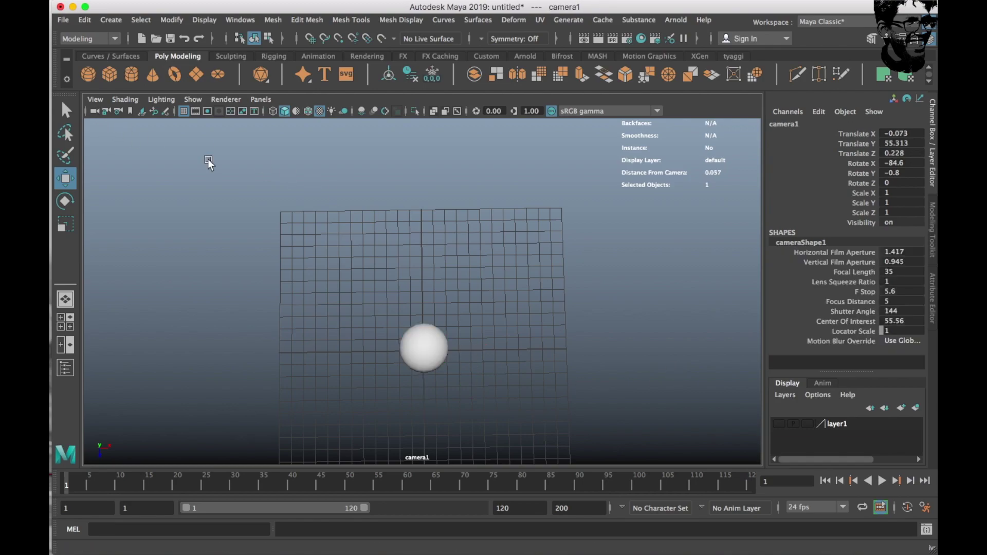
{"action": "key", "text": "ctrl+a"}
{"action": "scroll", "coordinate": [788, 374], "scroll_direction": "down", "scroll_amount": 3}
{"action": "scroll", "coordinate": [786, 368], "scroll_direction": "down", "scroll_amount": 2}
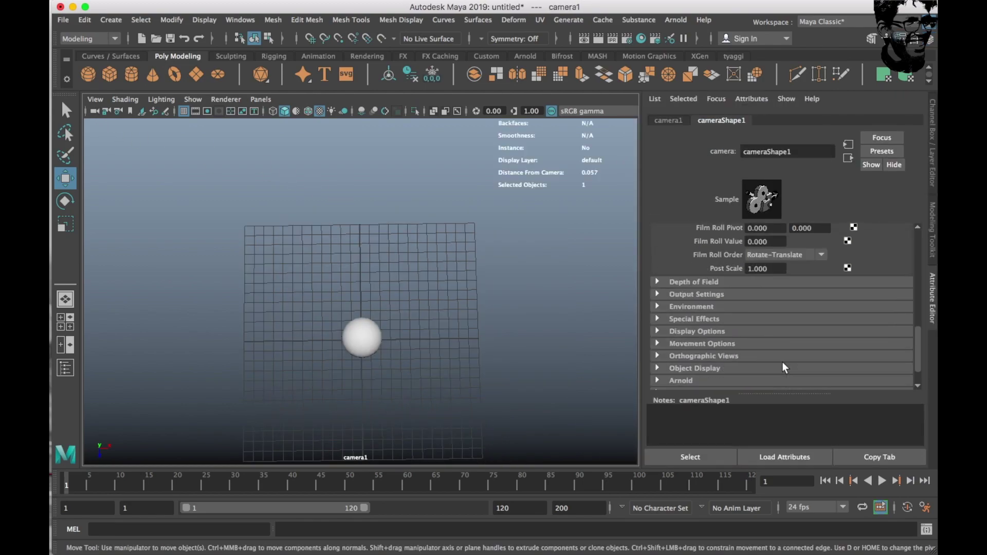
{"action": "scroll", "coordinate": [734, 366], "scroll_direction": "down", "scroll_amount": 2}
{"action": "left_click", "coordinate": [689, 346]}
{"action": "scroll", "coordinate": [717, 357], "scroll_direction": "down", "scroll_amount": 3}
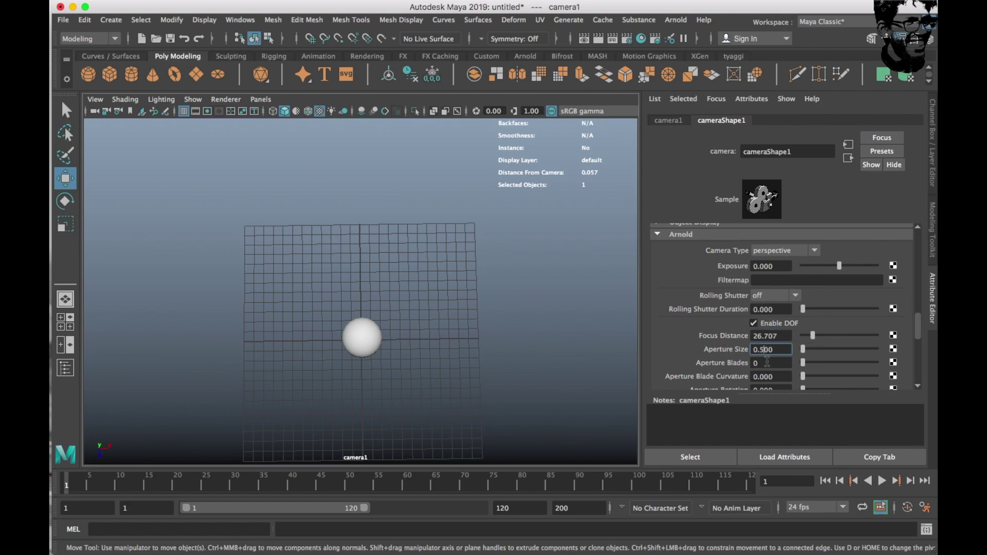
Step: Make layer1 visible again and open the Render View
{"action": "left_click", "coordinate": [932, 149]}
{"action": "left_click", "coordinate": [779, 425]}
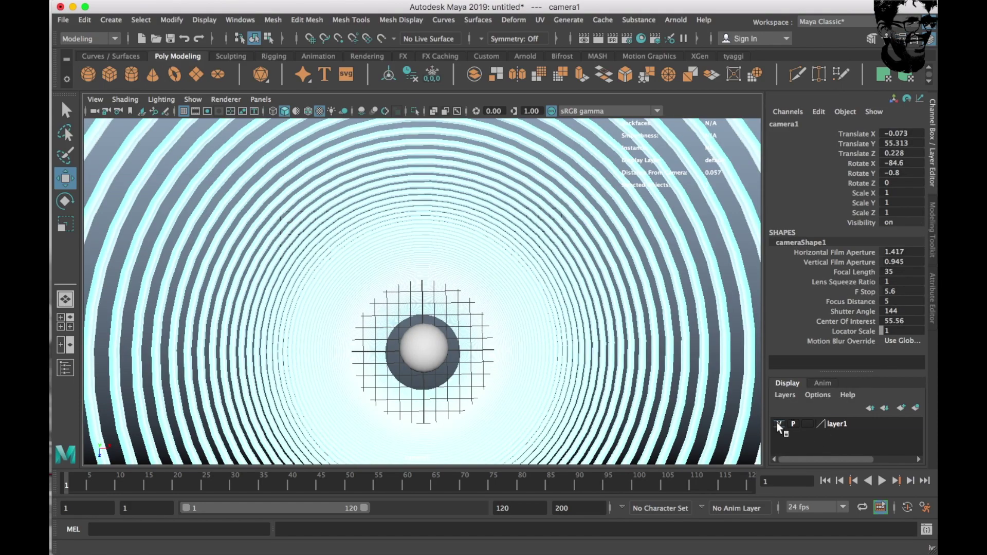
{"action": "left_click", "coordinate": [586, 39]}
{"action": "left_click", "coordinate": [169, 23]}
{"action": "mouse_move", "coordinate": [128, 85]}
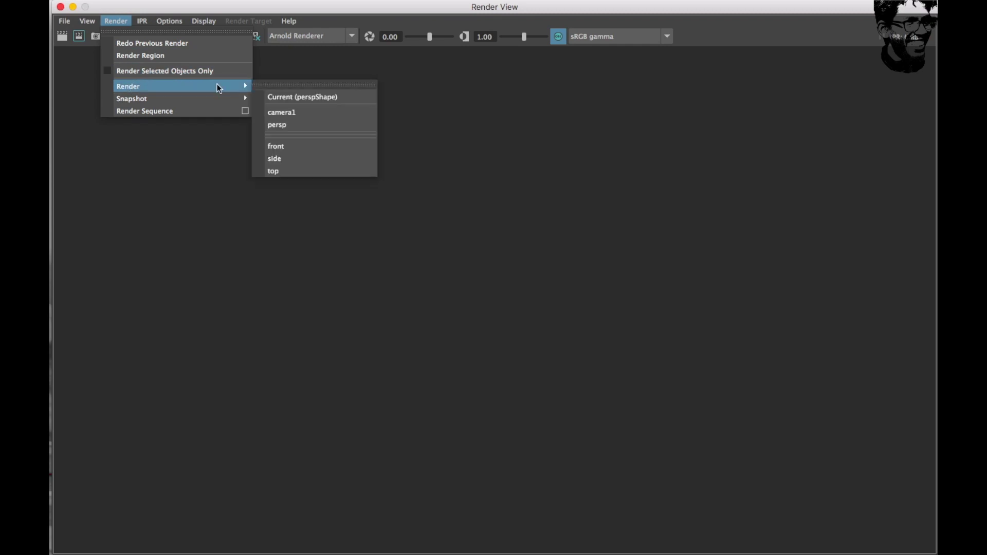
Step: Render the scene in Arnold through camera1
{"action": "left_click", "coordinate": [282, 112]}
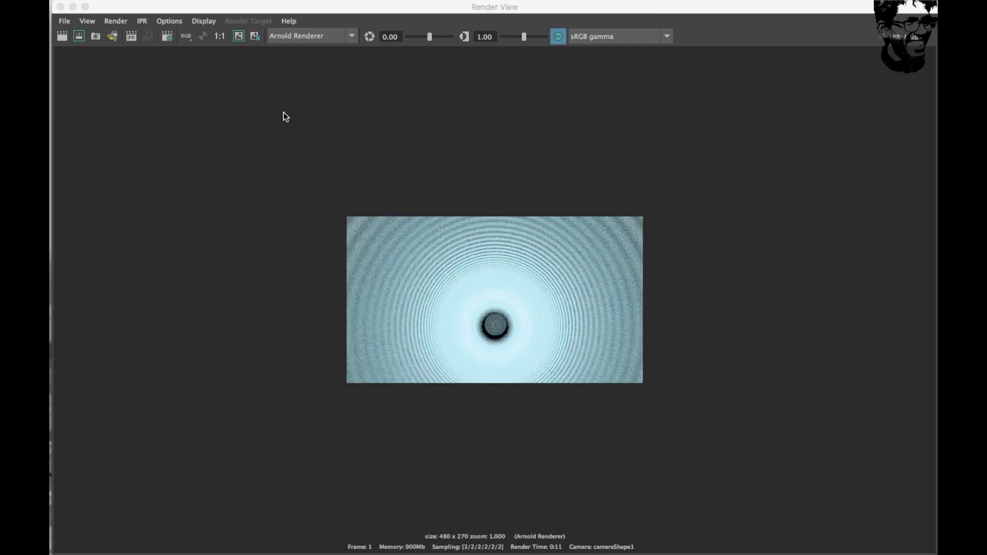
Step: Raise the Arnold Camera (AA) samples to 10 in Render Settings
{"action": "left_click", "coordinate": [167, 37]}
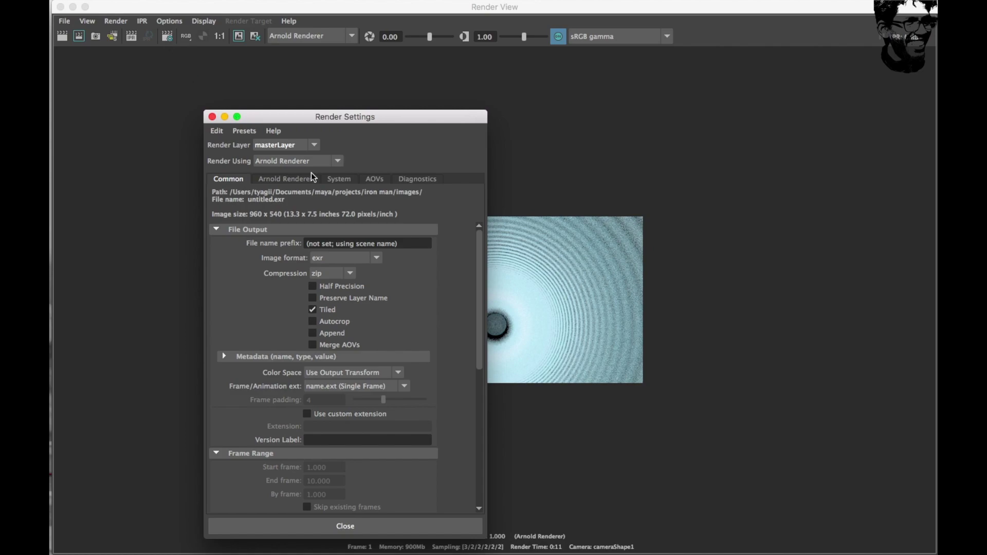
{"action": "left_click", "coordinate": [303, 179]}
{"action": "left_click_drag", "start_coordinate": [383, 252], "coordinate": [436, 256]}
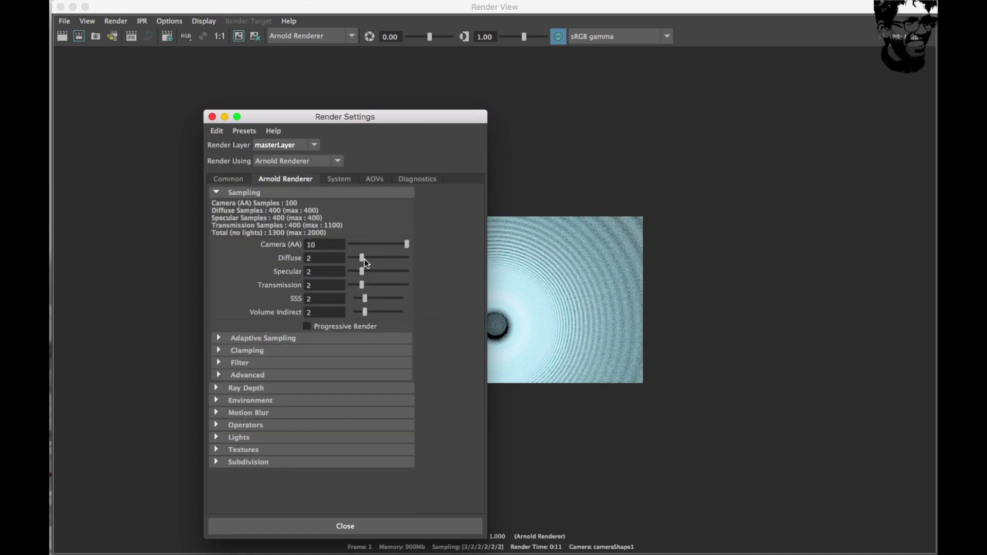
Step: Set the image size preset to HD_1080 and start a new Arnold render
{"action": "left_click", "coordinate": [228, 179]}
{"action": "scroll", "coordinate": [331, 297], "scroll_direction": "down", "scroll_amount": 3}
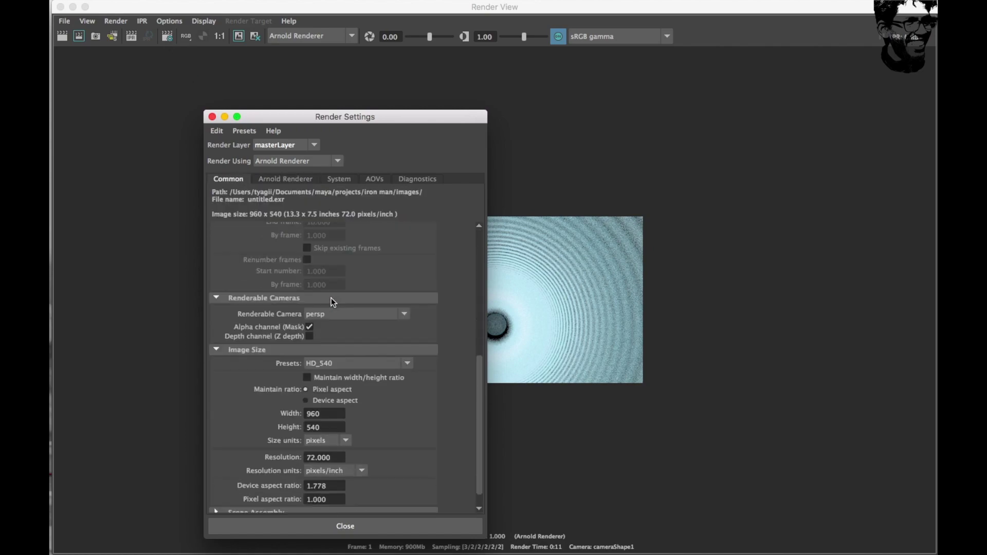
{"action": "left_click", "coordinate": [406, 362]}
{"action": "left_click", "coordinate": [337, 473]}
{"action": "left_click", "coordinate": [357, 526]}
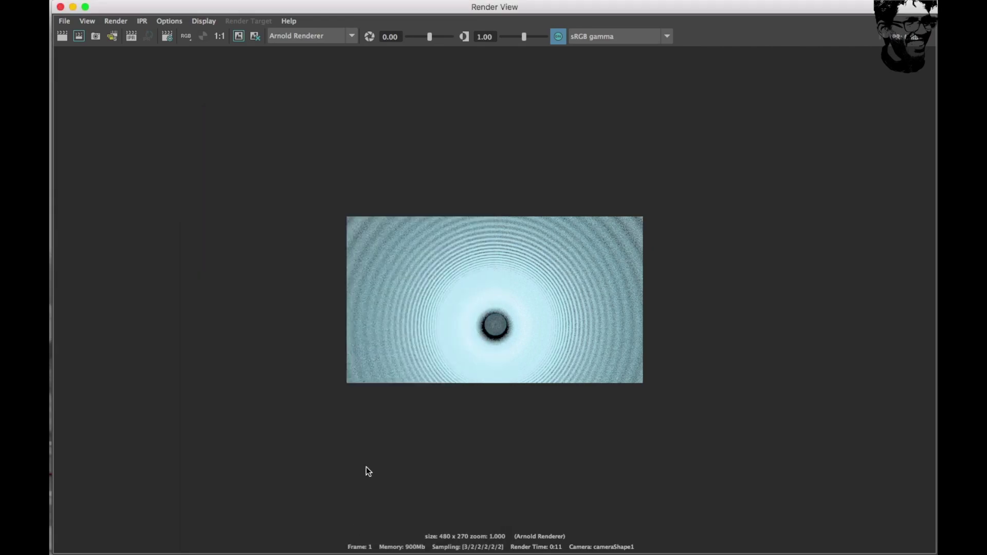
{"action": "left_click", "coordinate": [61, 37]}
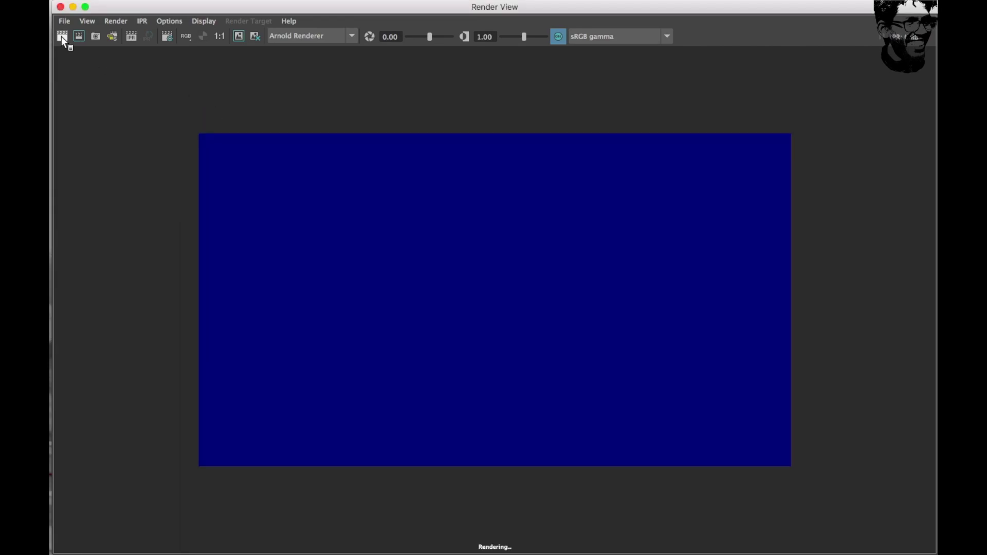